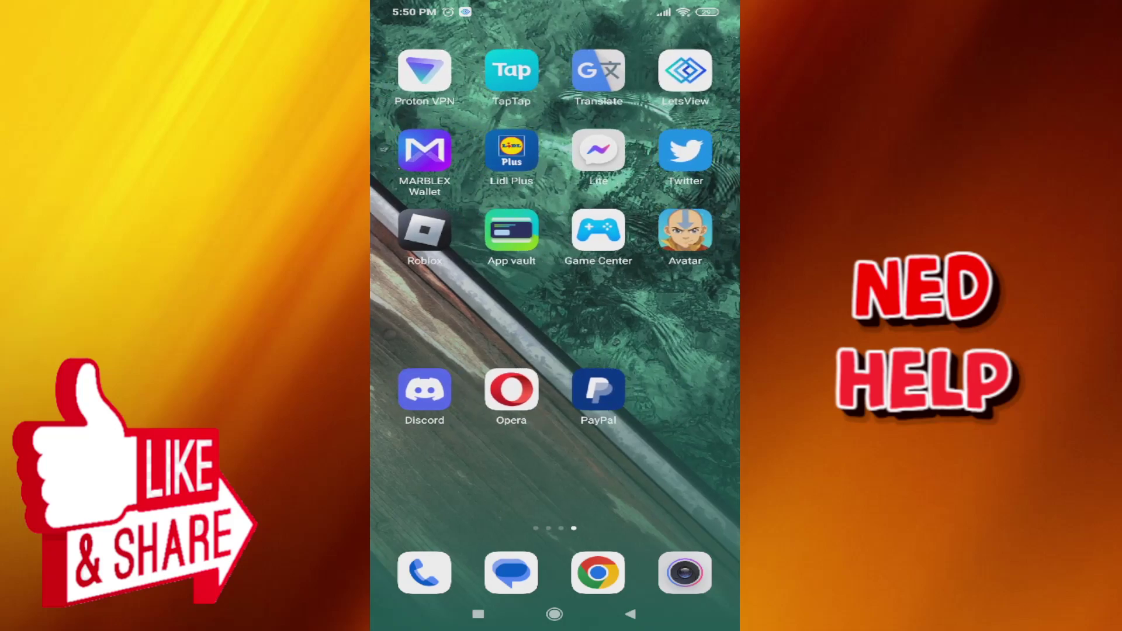
Launch Discord from the Android home screen to reach Direct Messages.
left_click(424, 392)
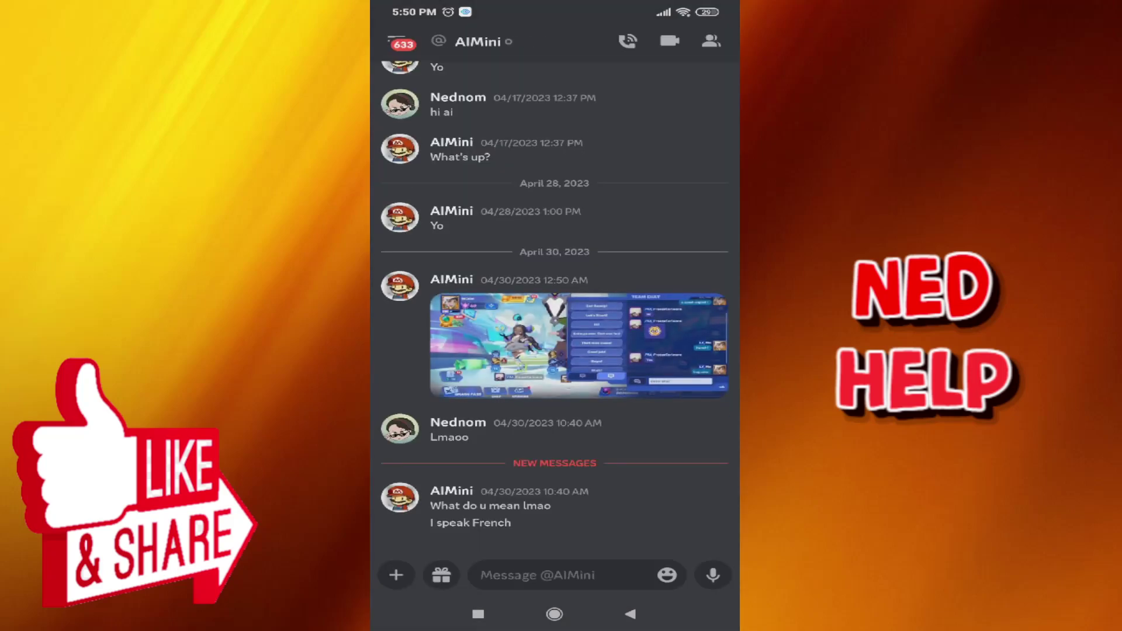
left_click(396, 41)
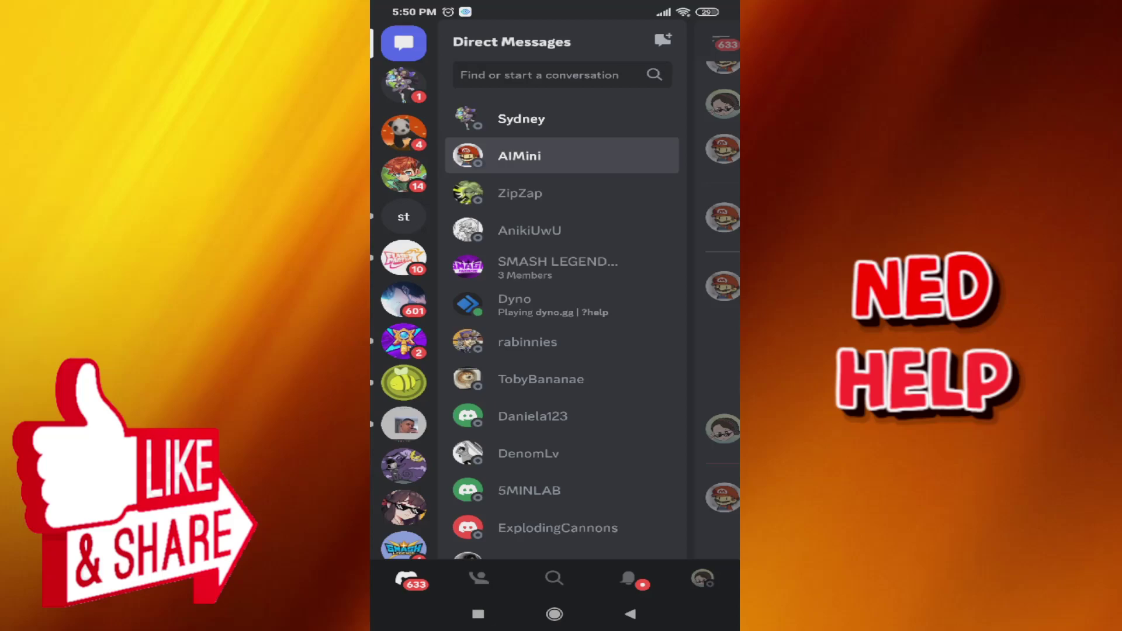
scroll(403, 351, "down", 5)
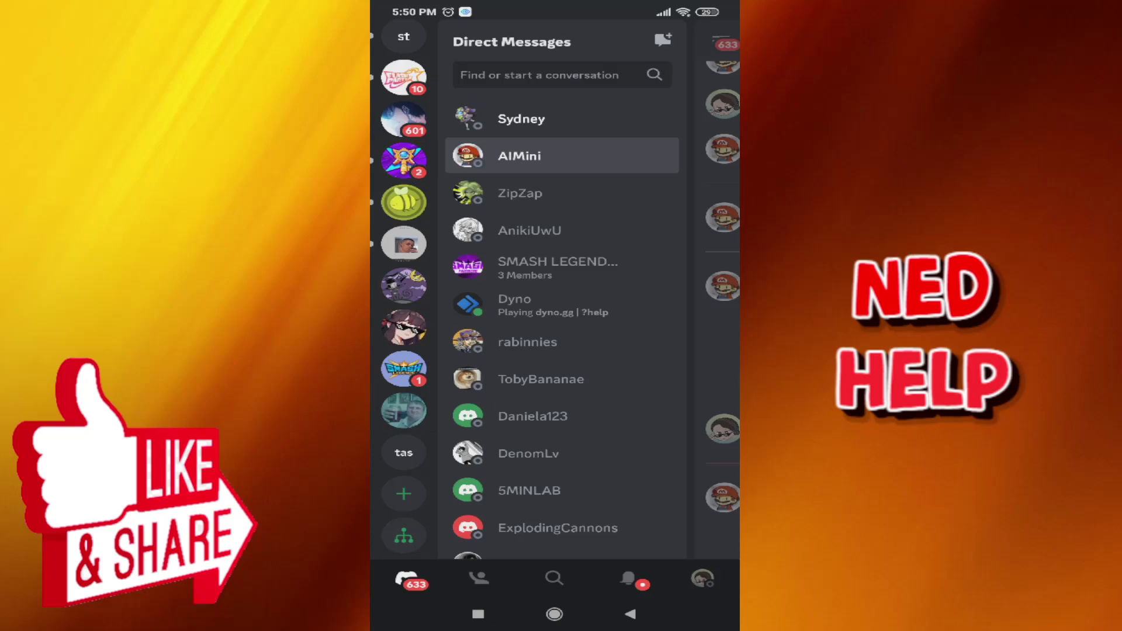
Choose Join a Server from the add-server menu.
left_click(403, 494)
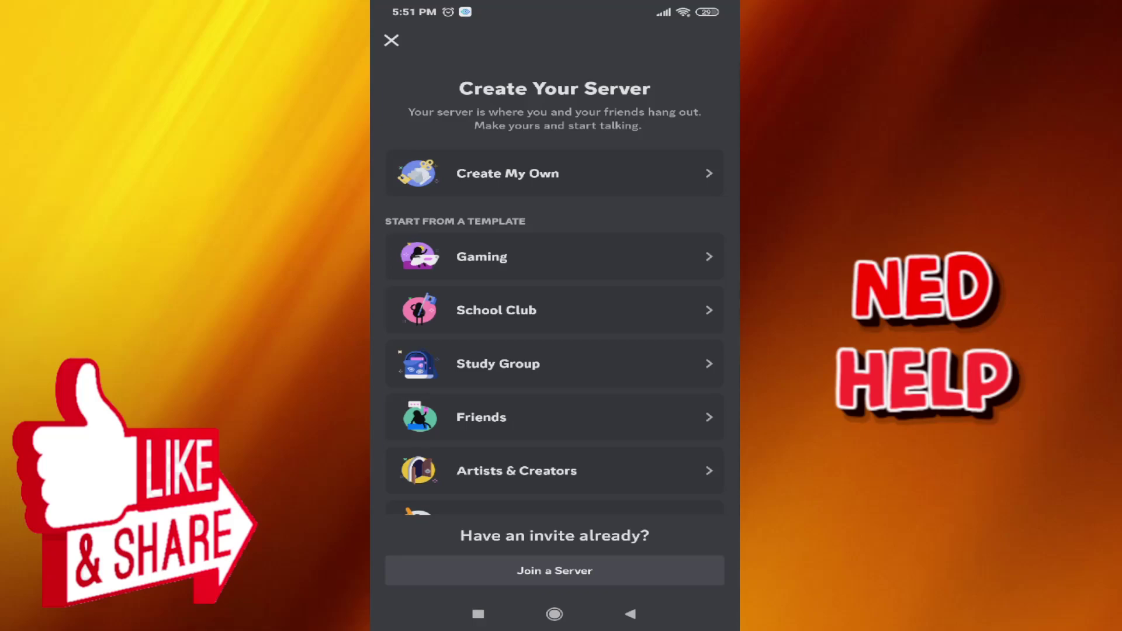
scroll(554, 350, "down", 1)
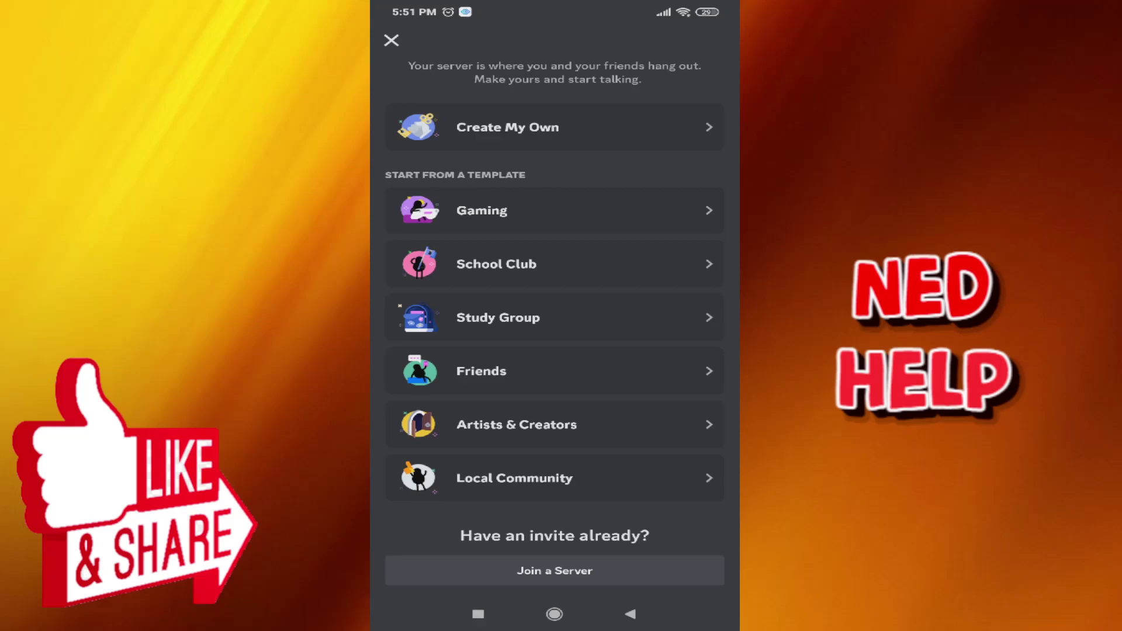
left_click(554, 570)
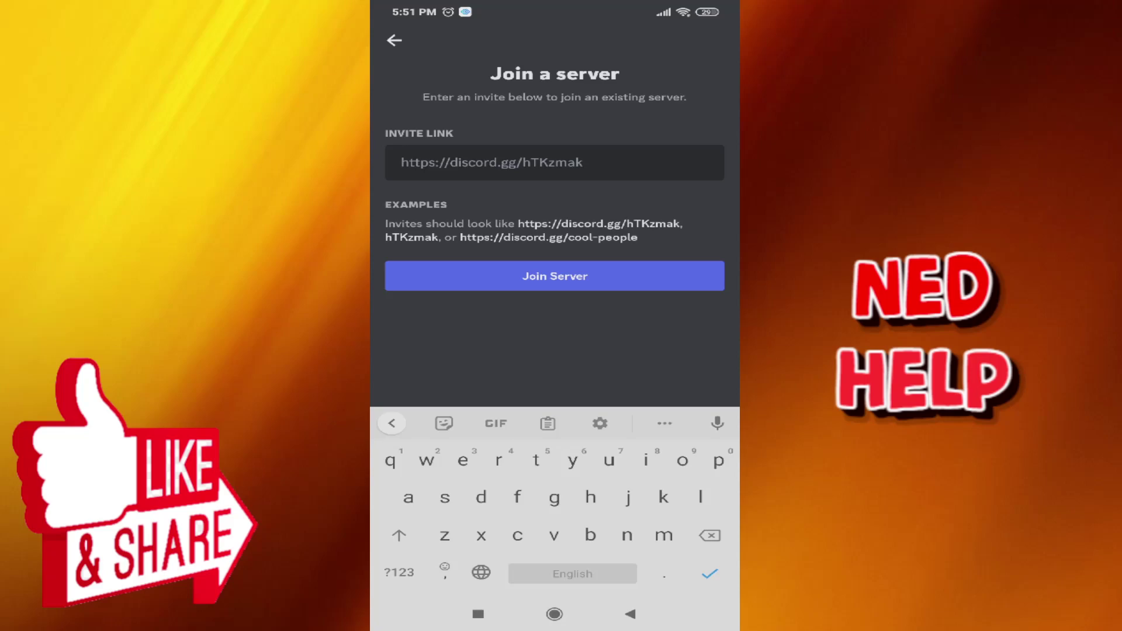
type("http")
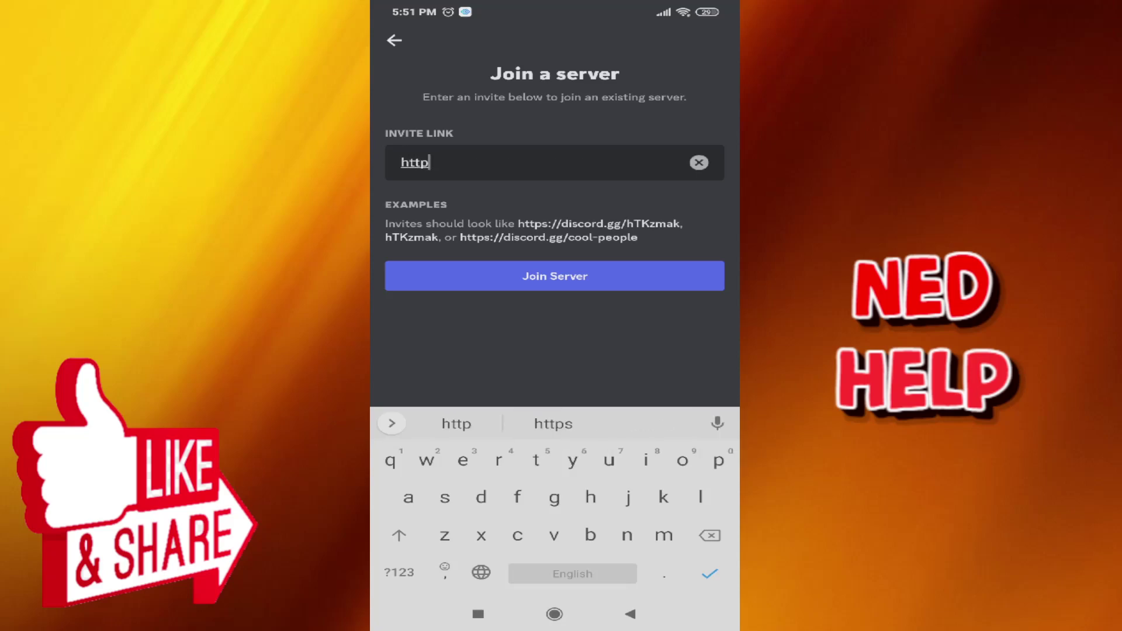
type("s")
left_click(399, 572)
left_click(555, 536)
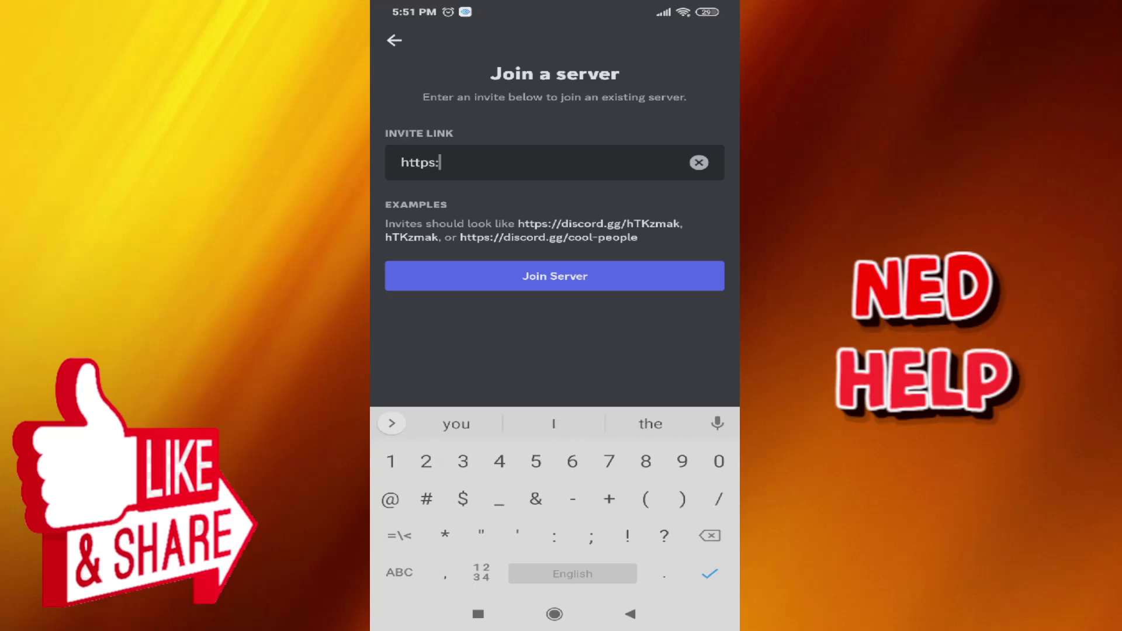
type("//")
left_click(399, 572)
type("disco")
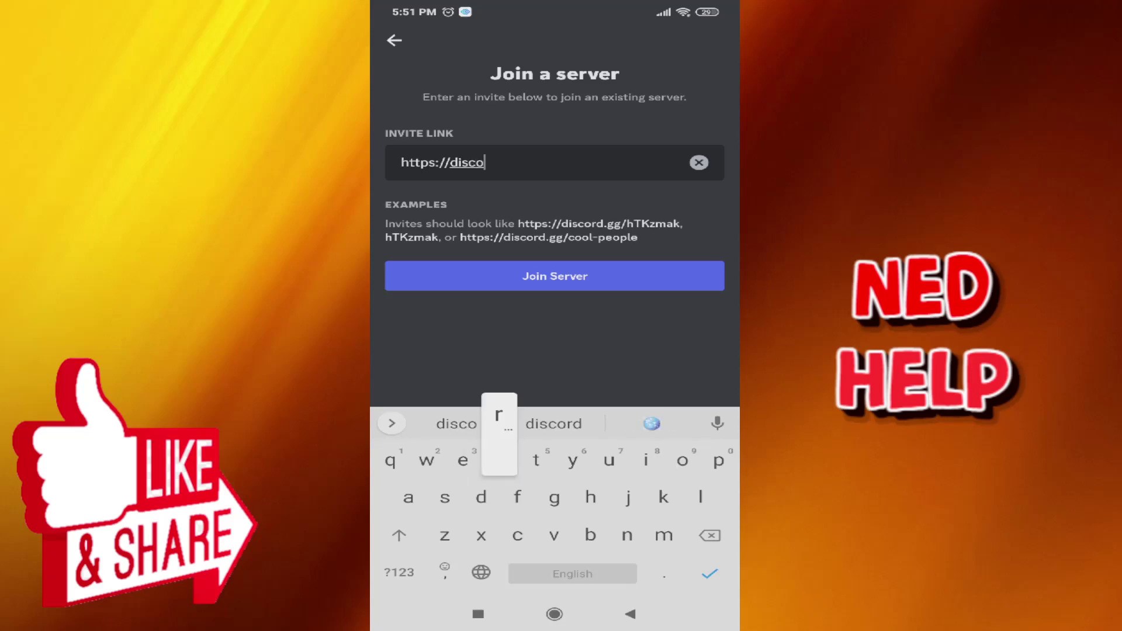
type("rd.gg")
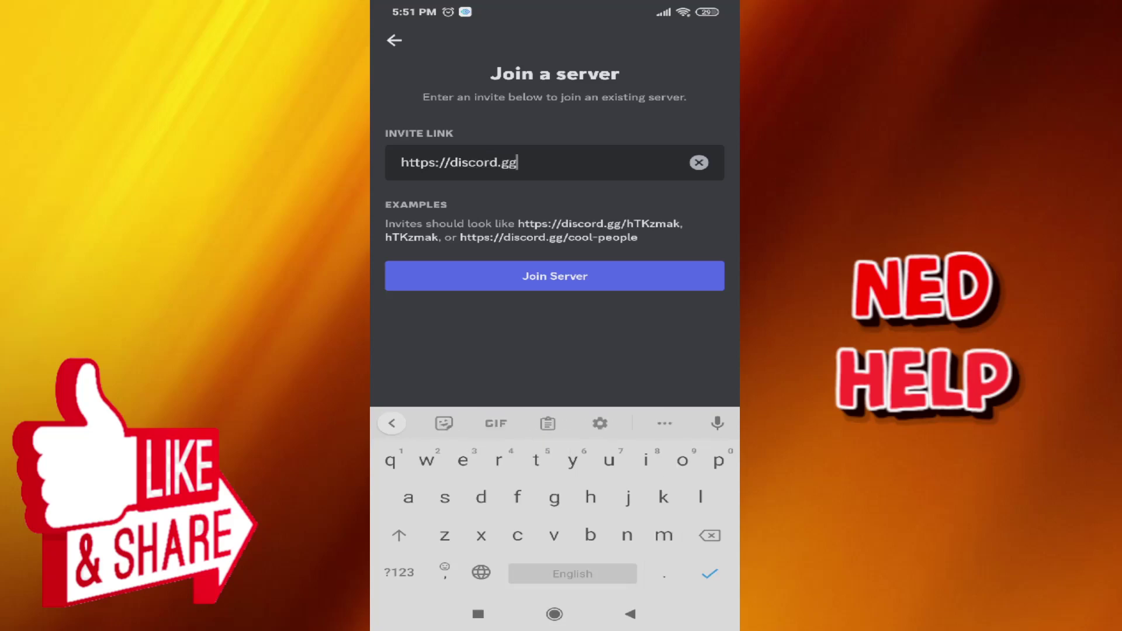
left_click(399, 573)
type("/")
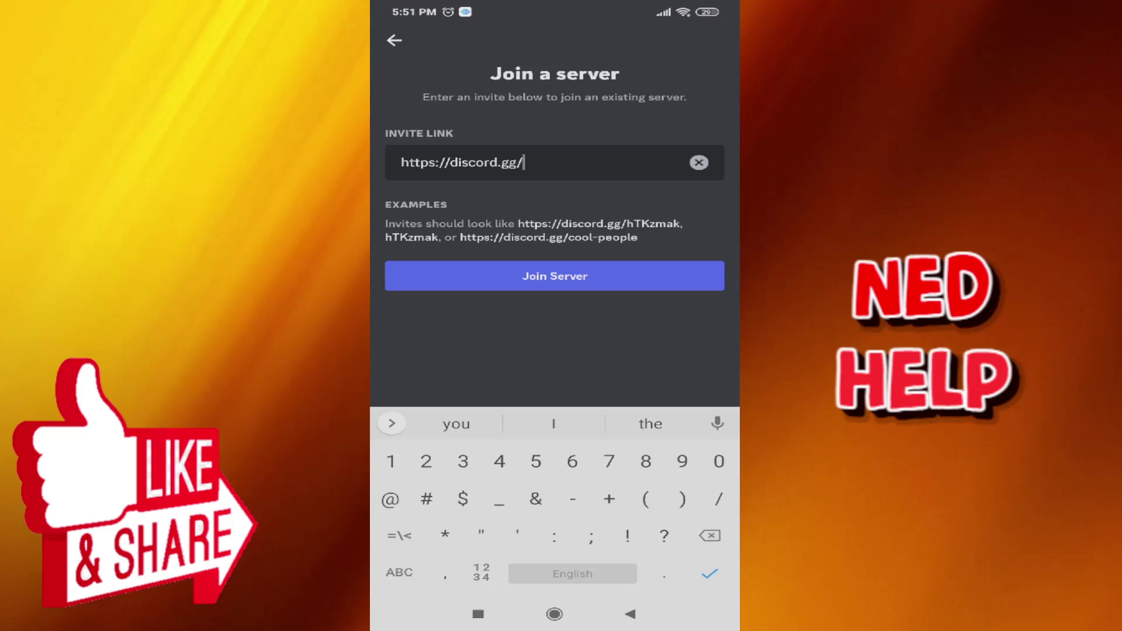
left_click(399, 572)
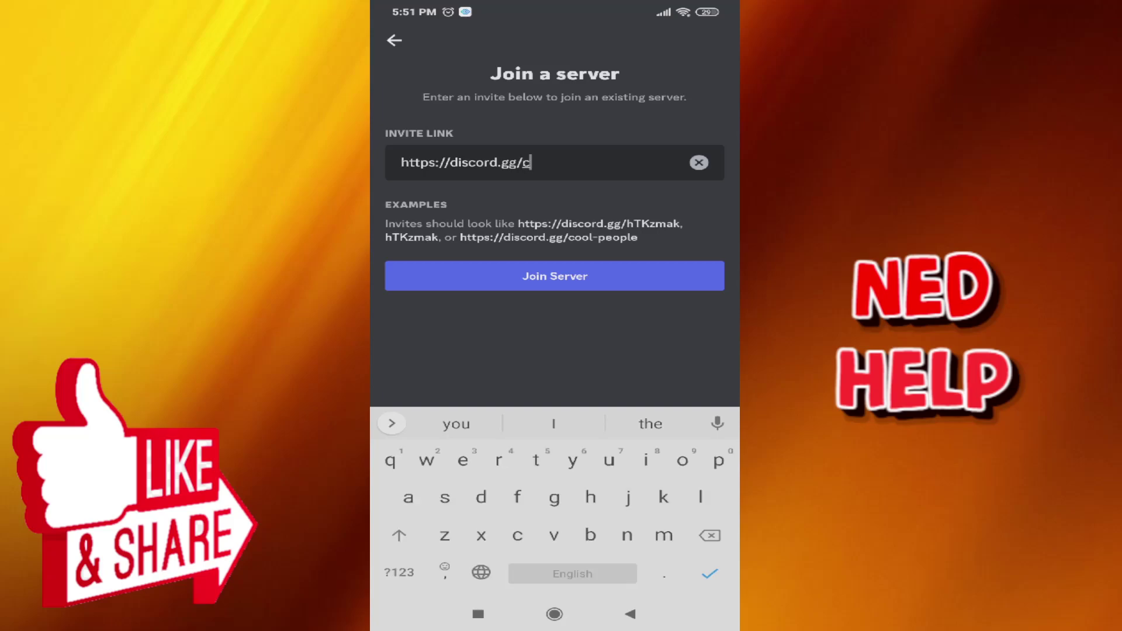
type("cool")
left_click(555, 276)
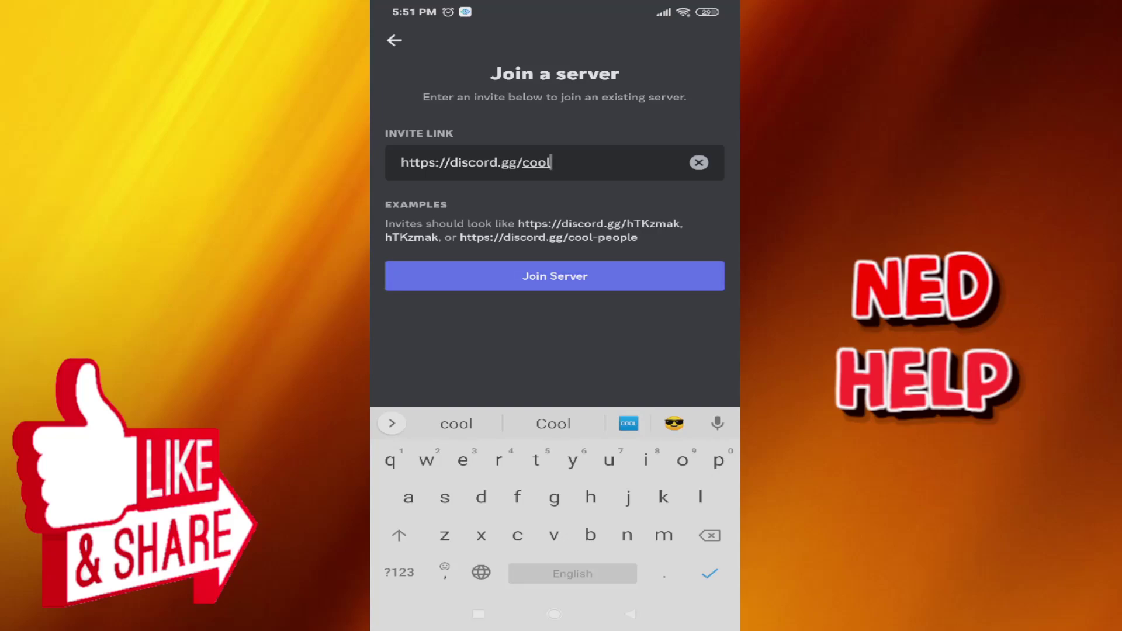